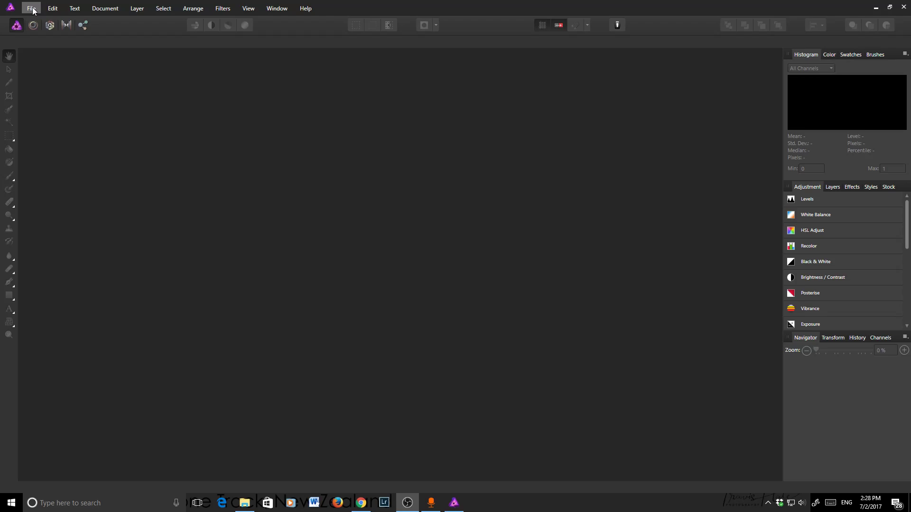
- Create a new automatically aligned image stack from the four photos in the desktop FW_Composite folder
left_click(32, 9)
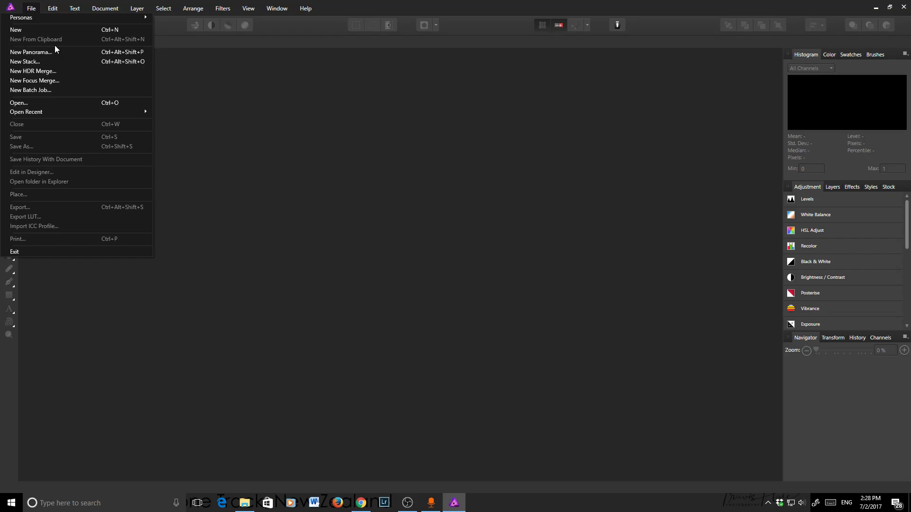
left_click(55, 62)
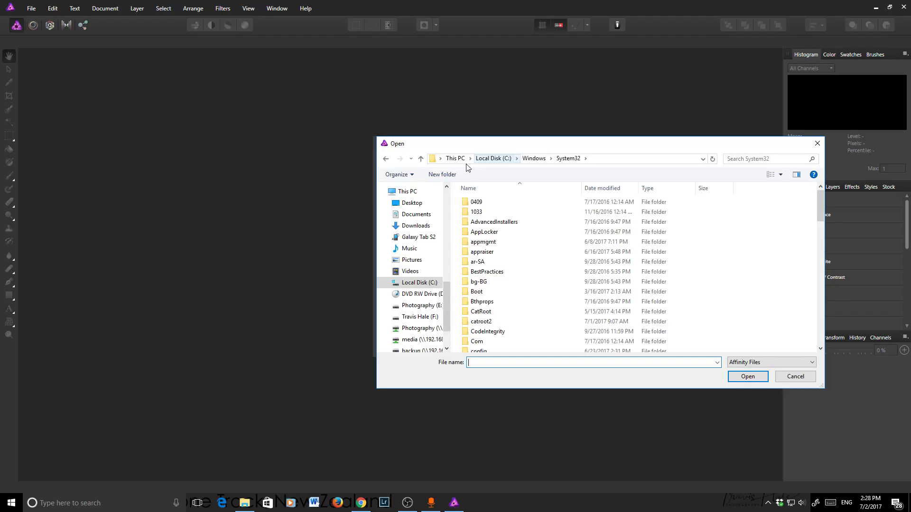
left_click(411, 203)
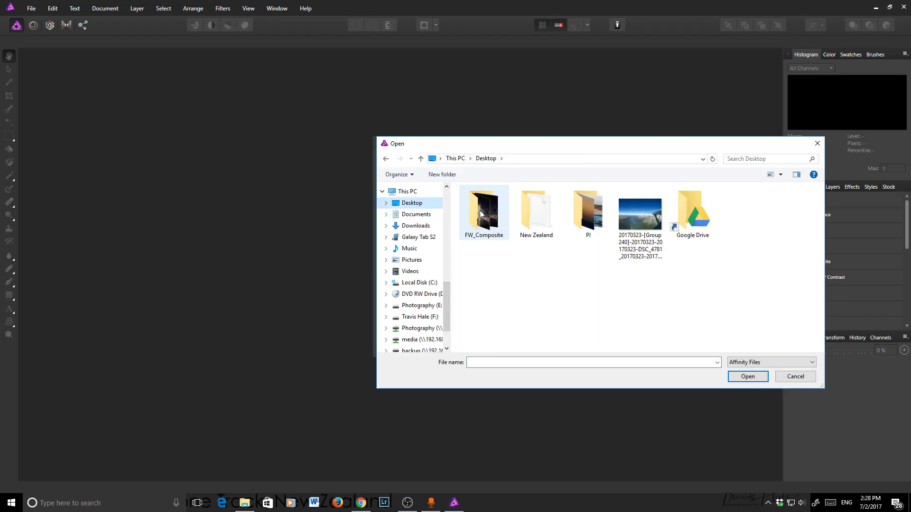
double_click(482, 214)
left_click(483, 213)
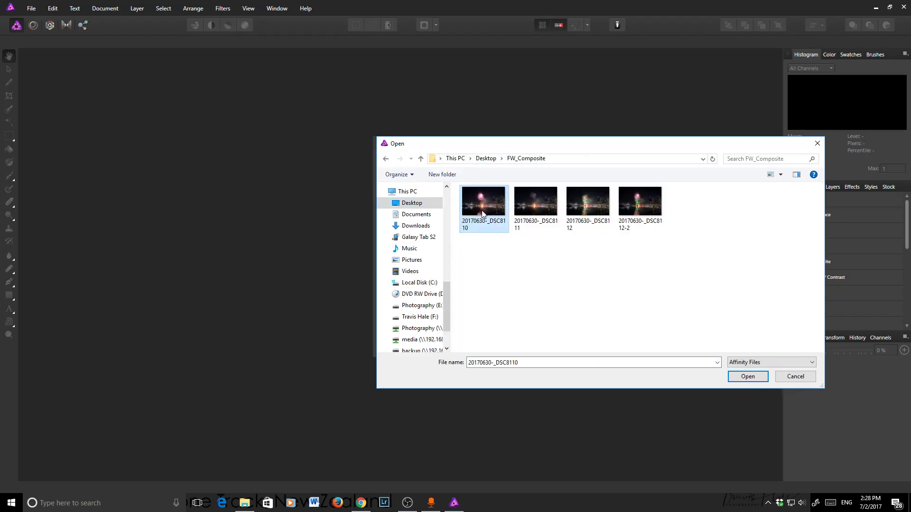
left_click(636, 216, "shift")
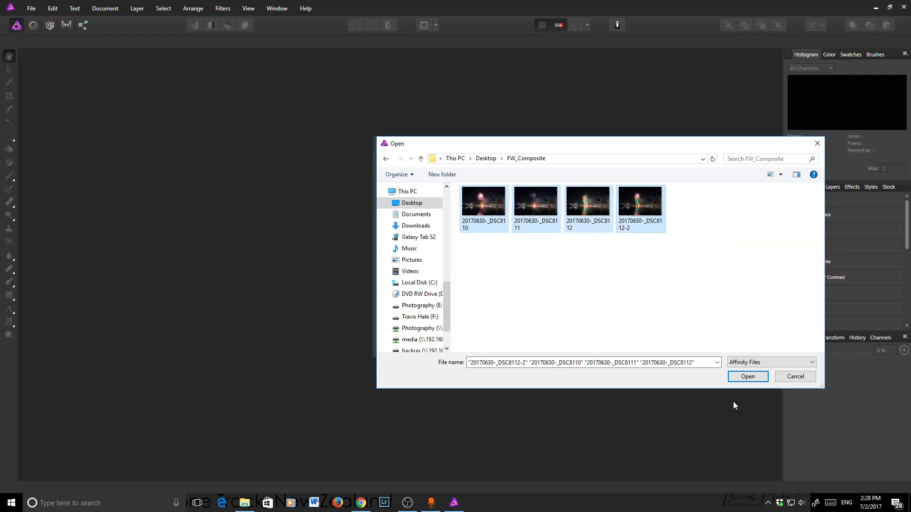
left_click(733, 377)
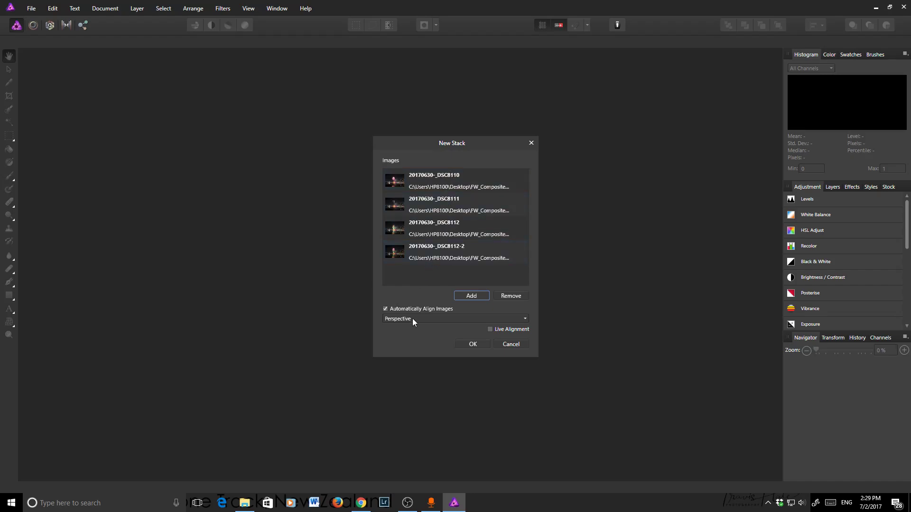
left_click(472, 345)
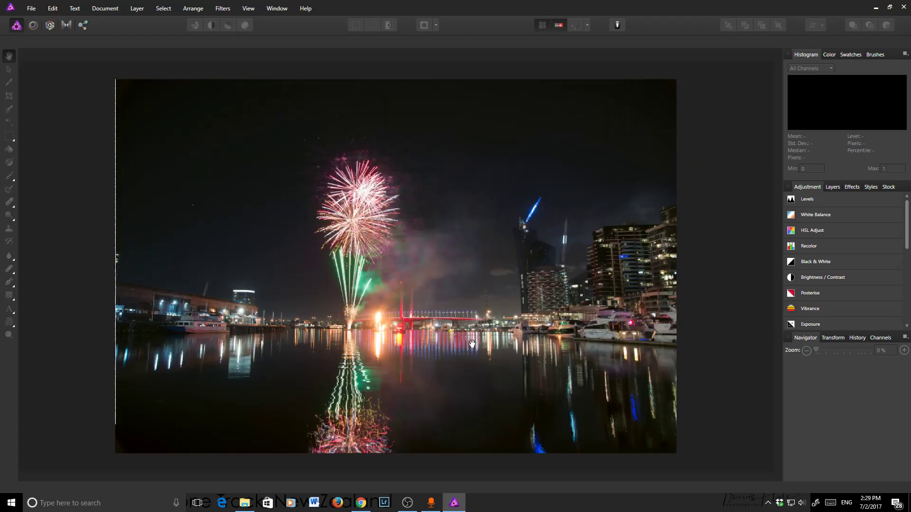
- Expand the Live Stack Group's layers, try the Mean stack operator, and set the operator to Maximum
left_click(832, 188)
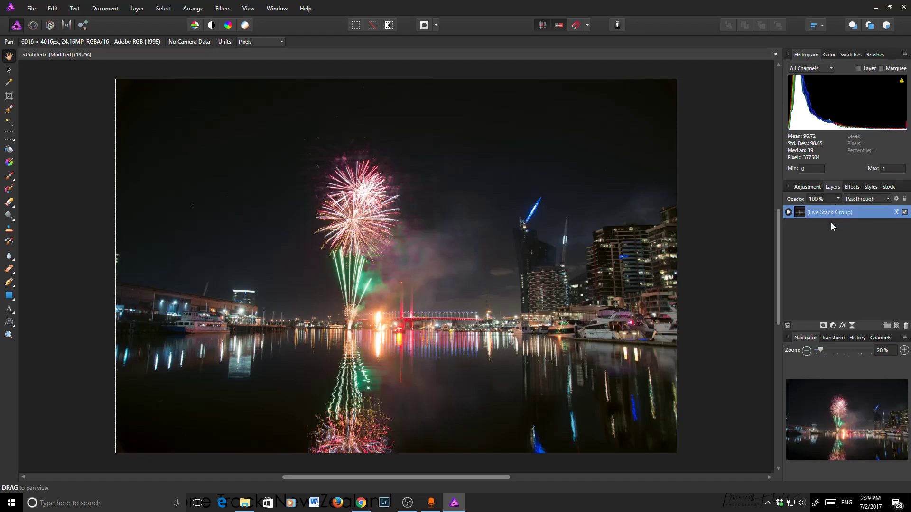
left_click(789, 213)
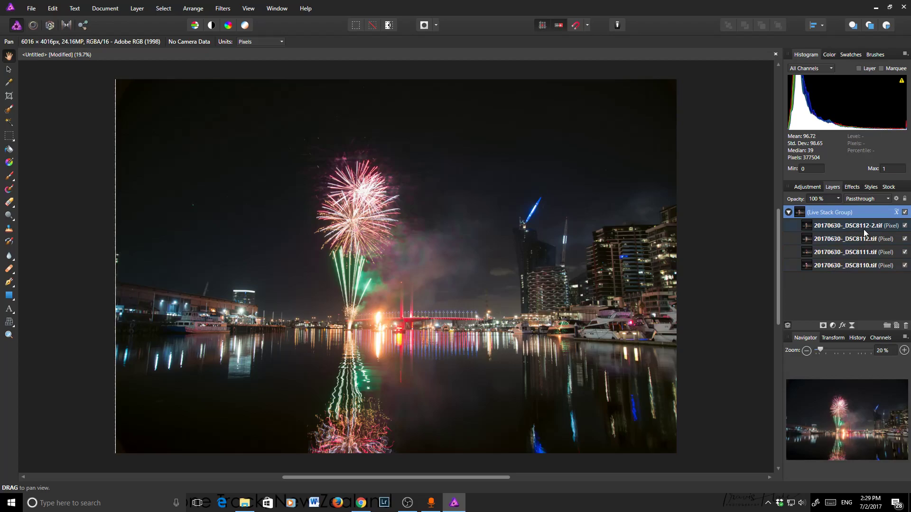
left_click(896, 213)
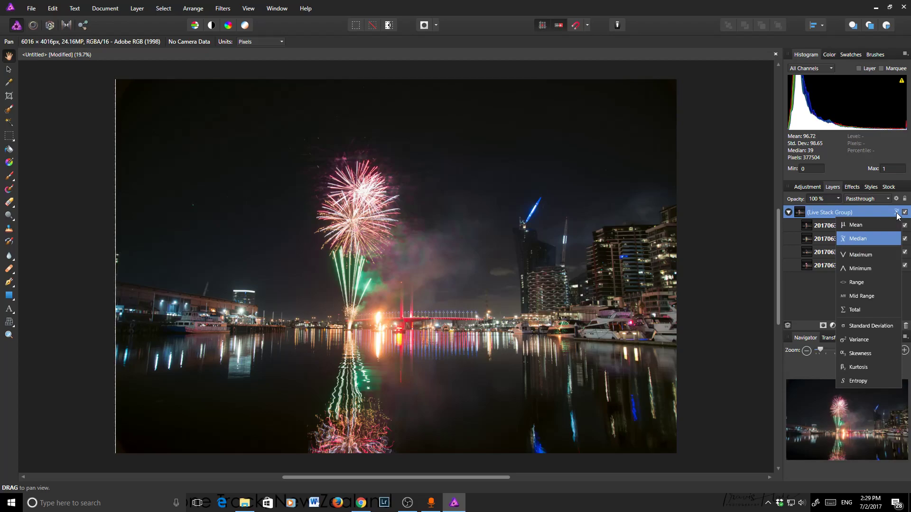
left_click(884, 226)
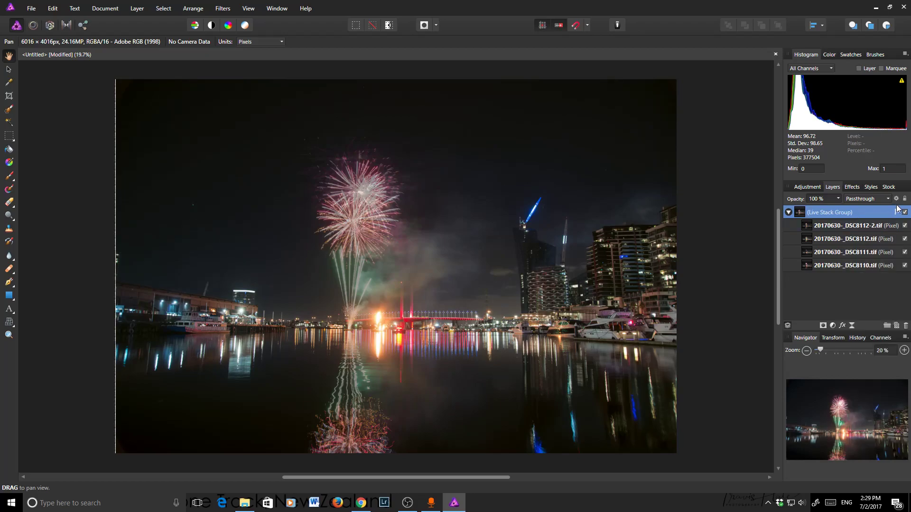
left_click(896, 212)
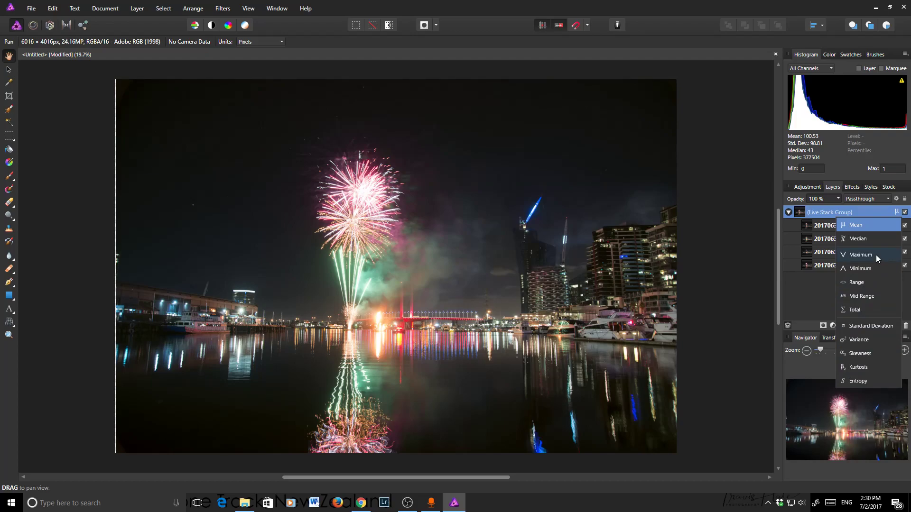
left_click(876, 255)
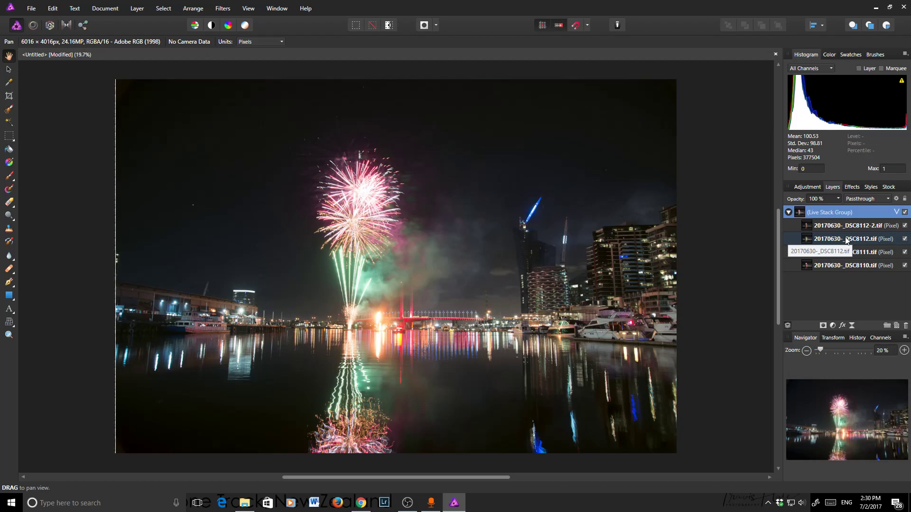
- Preview the stack without the DSC8112-2 layer, then restore it and hide the DSC8112 layer
left_click(904, 226)
left_click(905, 225)
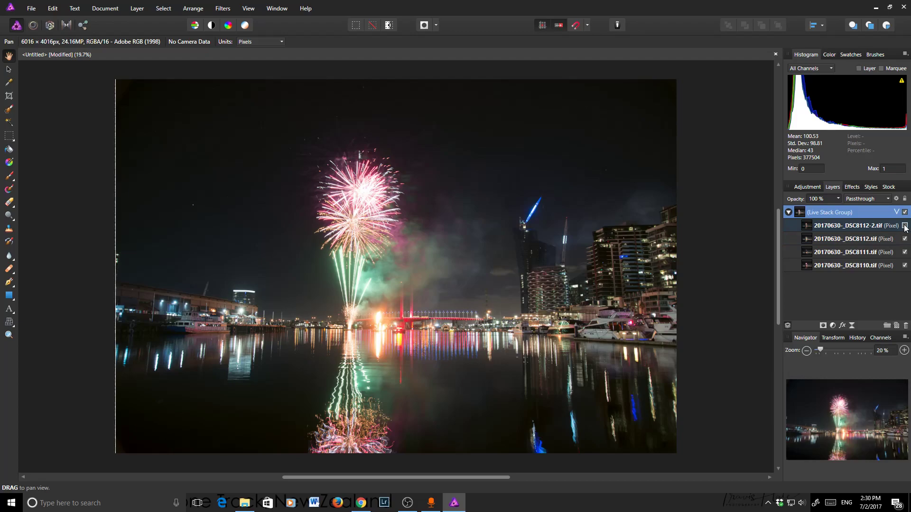
left_click(905, 239)
left_click(905, 239)
left_click(905, 240)
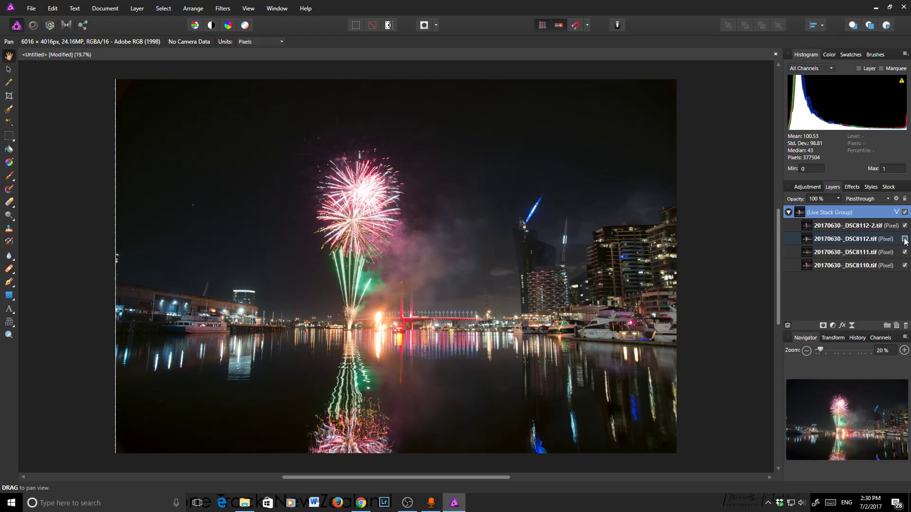
- Check the stack with the DSC8111 layer off and on, and hide the DSC8110 layer
left_click(905, 253)
left_click(905, 253)
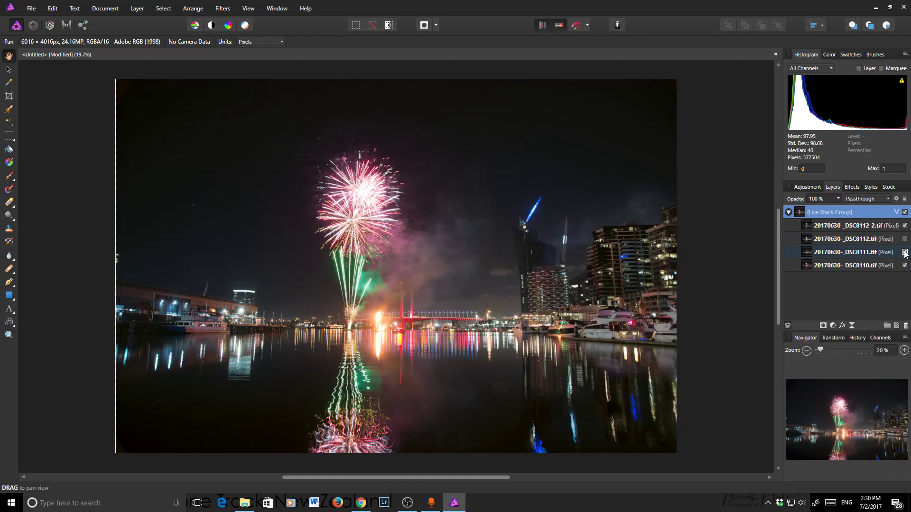
left_click(905, 265)
left_click(904, 266)
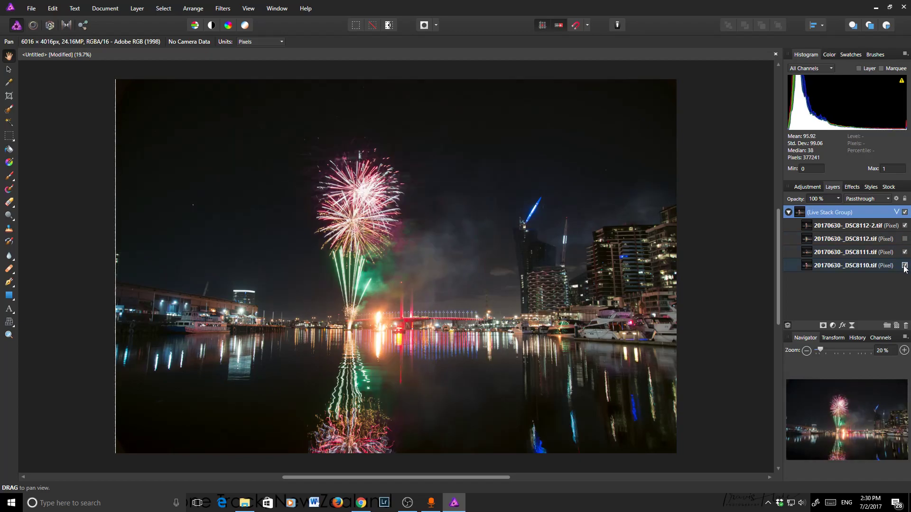
left_click(905, 266)
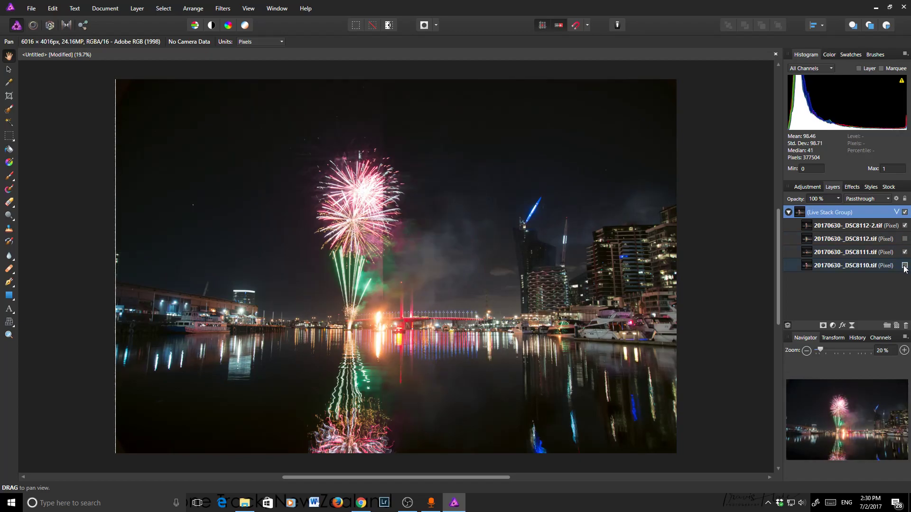
- Compare the composite with and without the DSC8112, DSC8112-2 and DSC8111 layers by toggling each one's visibility
left_click(905, 239)
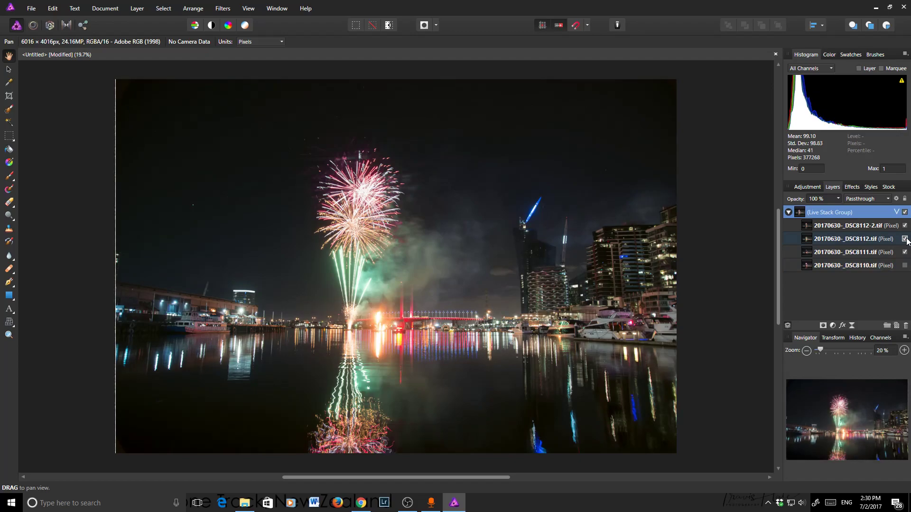
left_click(904, 239)
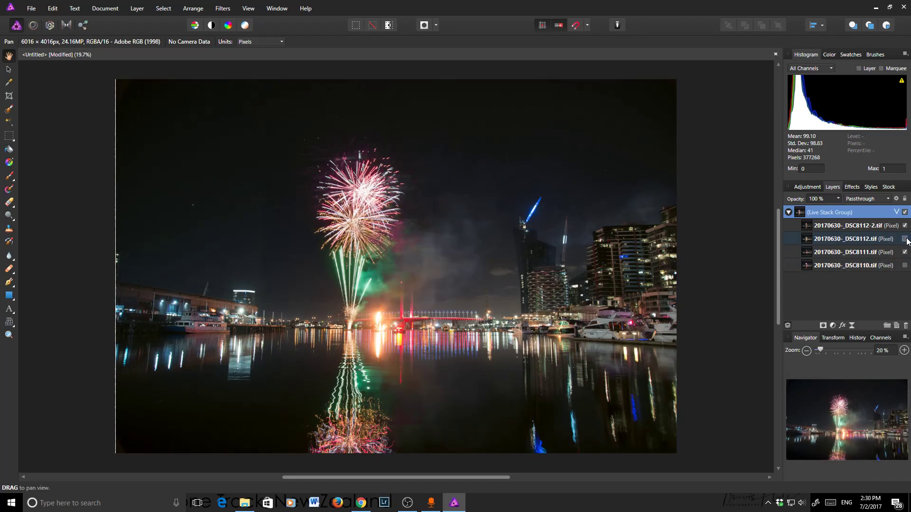
left_click(905, 226)
left_click(904, 225)
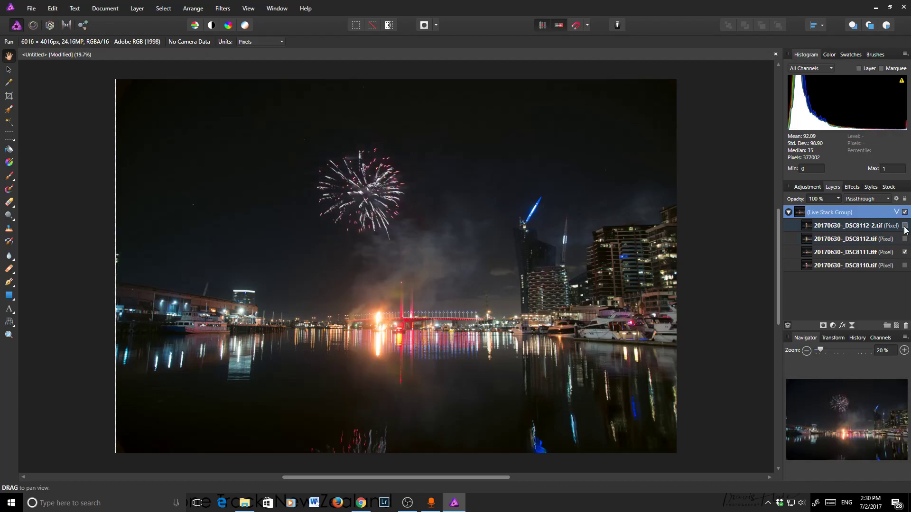
left_click(905, 252)
left_click(905, 253)
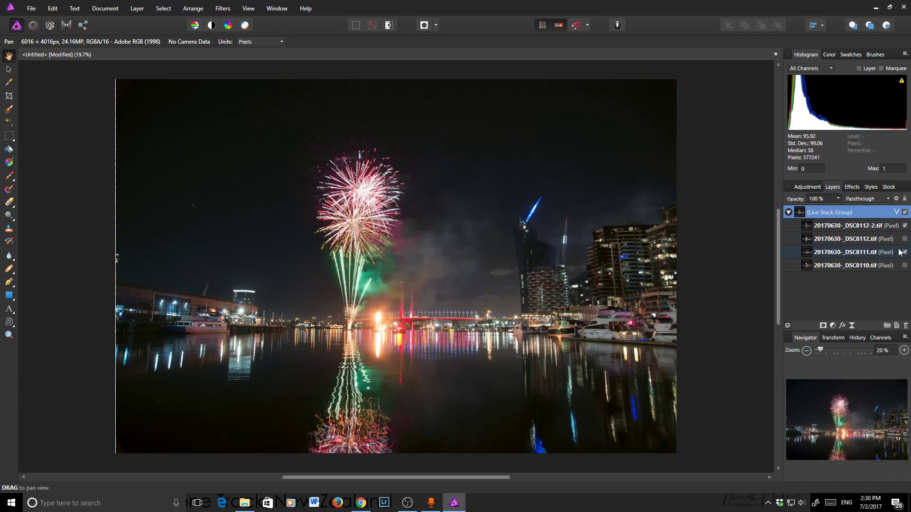
- Set the Live Stack Group's blend mode to Normal and keep its stack operator at Maximum
left_click(873, 199)
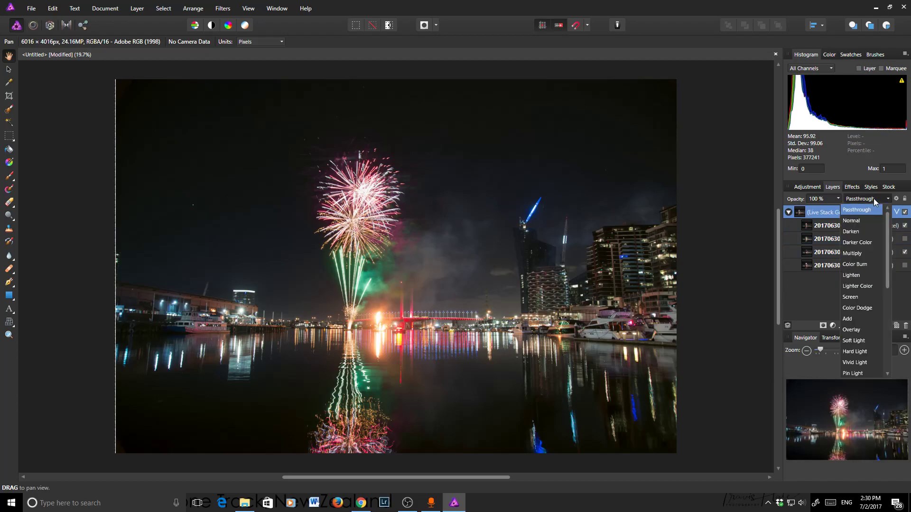
left_click(857, 220)
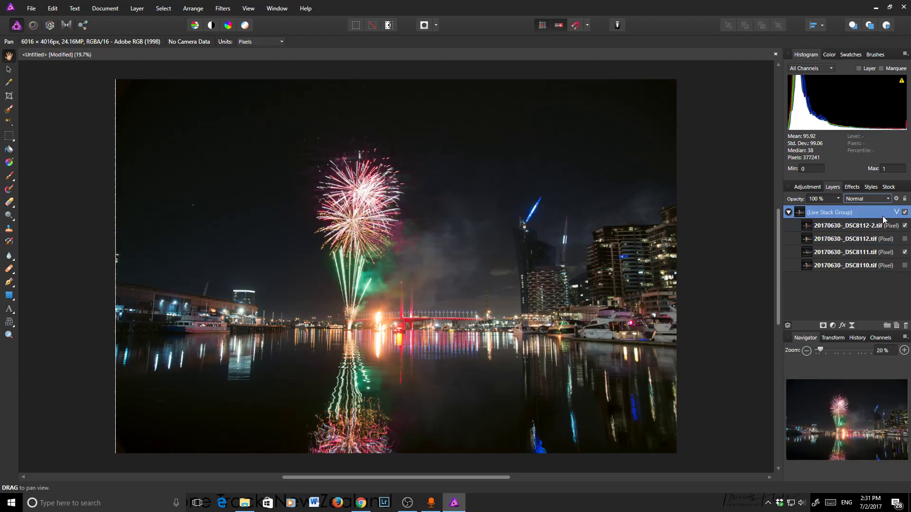
left_click(896, 213)
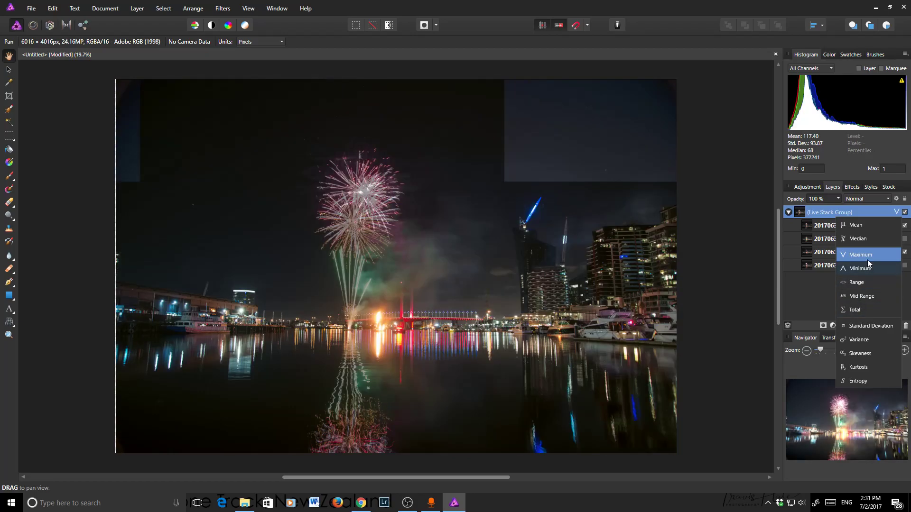
left_click(870, 257)
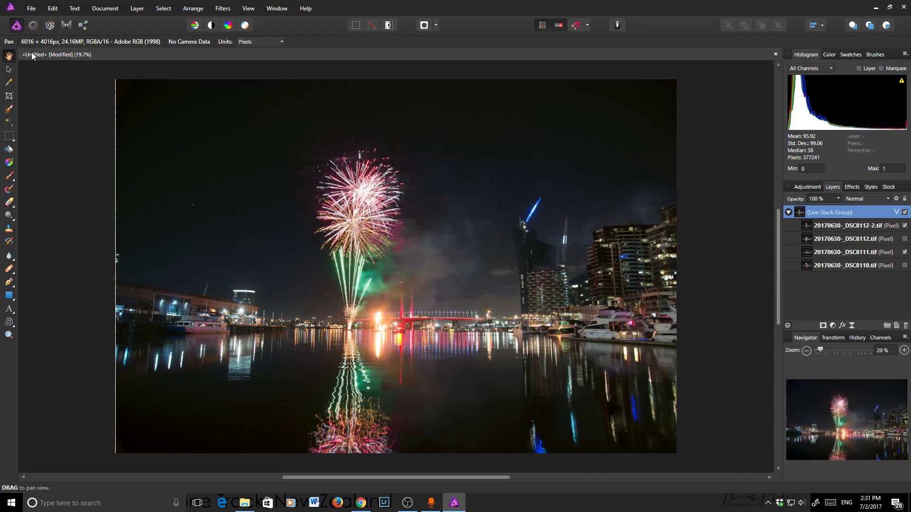
- Crop the image from its left and top edges to about 5111 × 3574 px
left_click(10, 97)
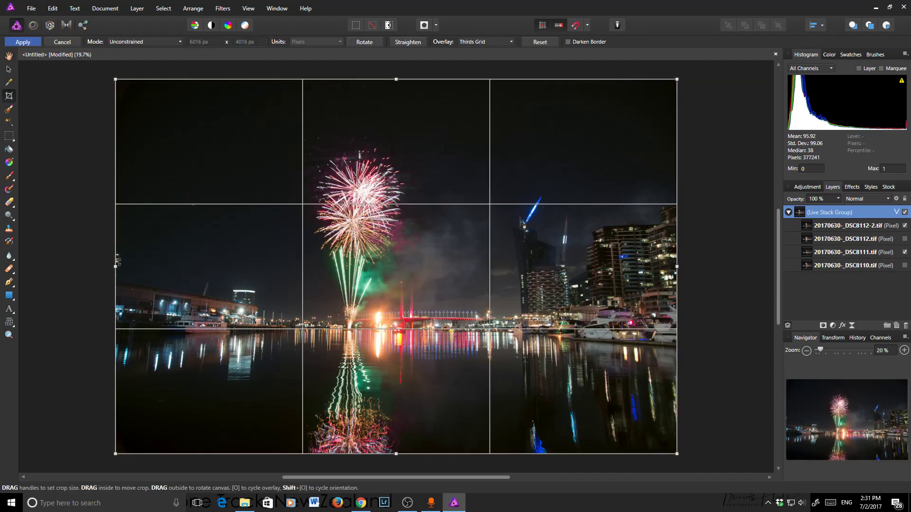
left_click_drag(116, 267, 200, 267)
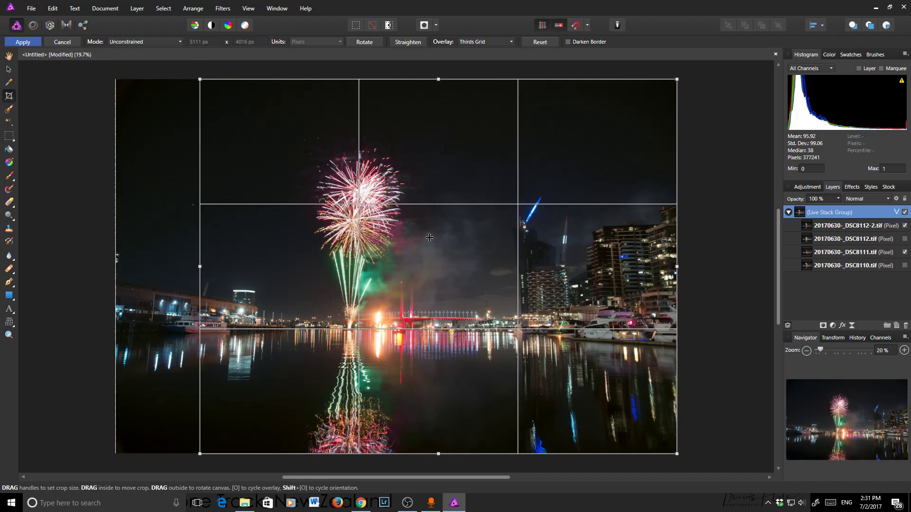
left_click_drag(441, 88, 438, 121)
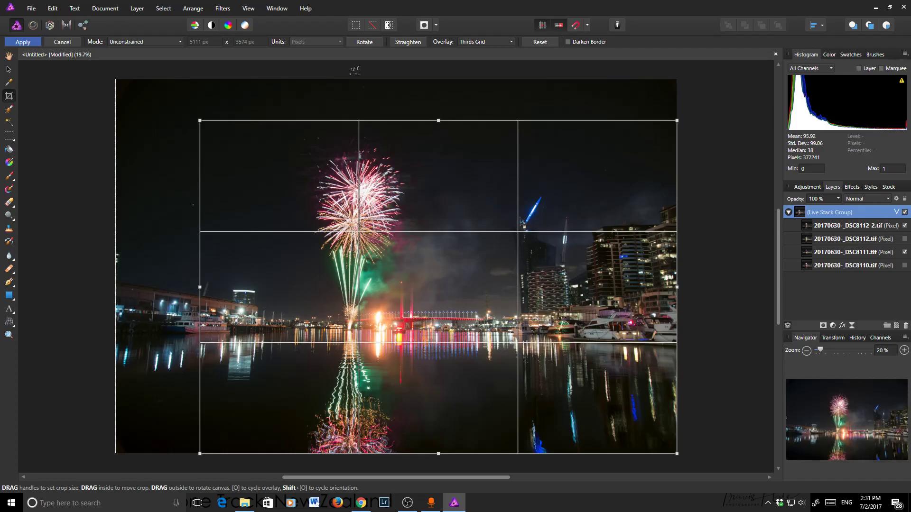
left_click(32, 42)
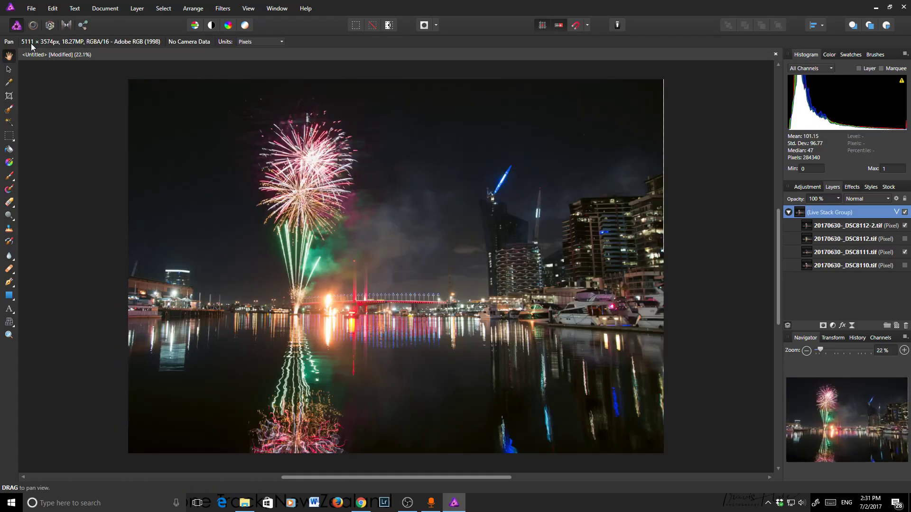
- Save the document as an Affinity file named FW_Comp in the FW_Composite folder
left_click(31, 8)
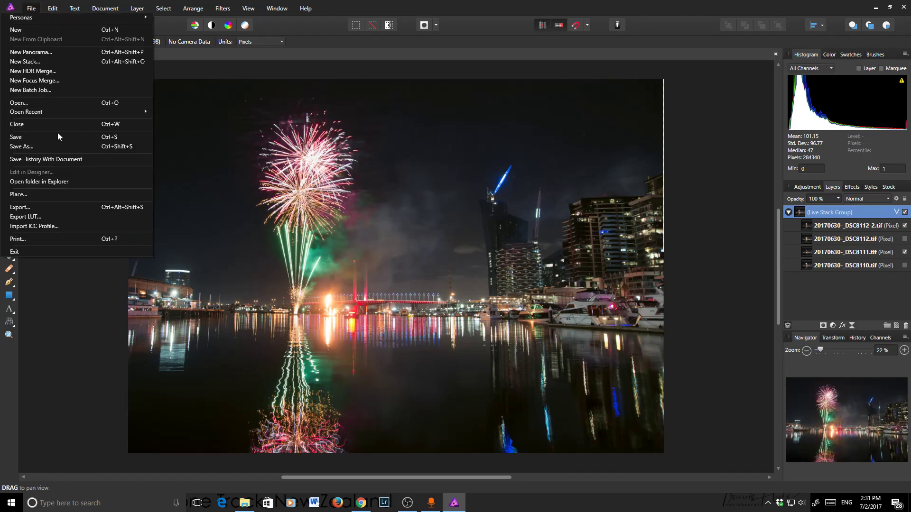
left_click(56, 148)
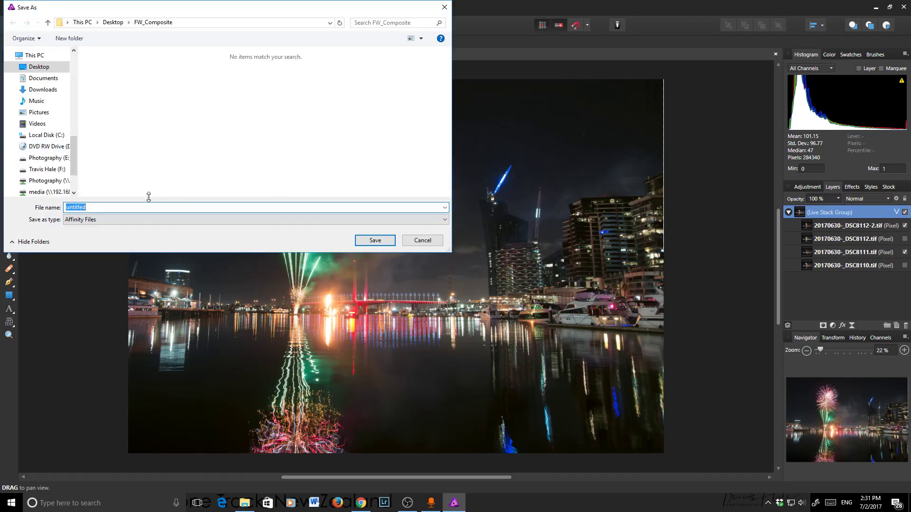
left_click(121, 220)
left_click(121, 221)
double_click(122, 207)
type("FW_Composite")
key("Return")
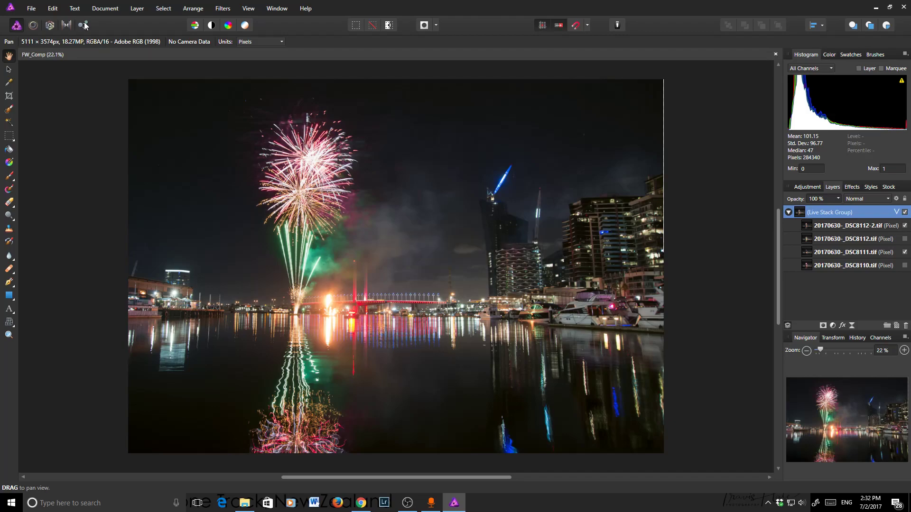
- Export the composite as a JPEG 2000 px wide, named FW_Comp, in the FW_Composite folder
left_click(31, 9)
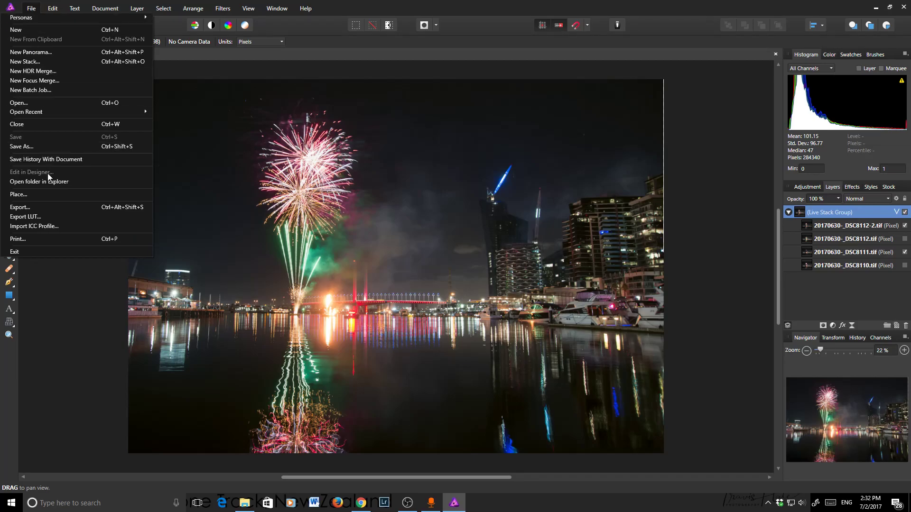
left_click(68, 206)
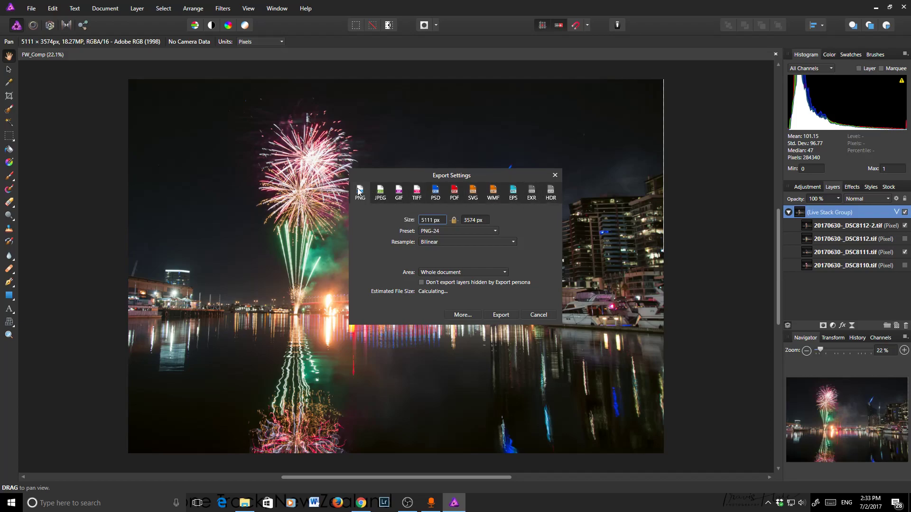
left_click(380, 195)
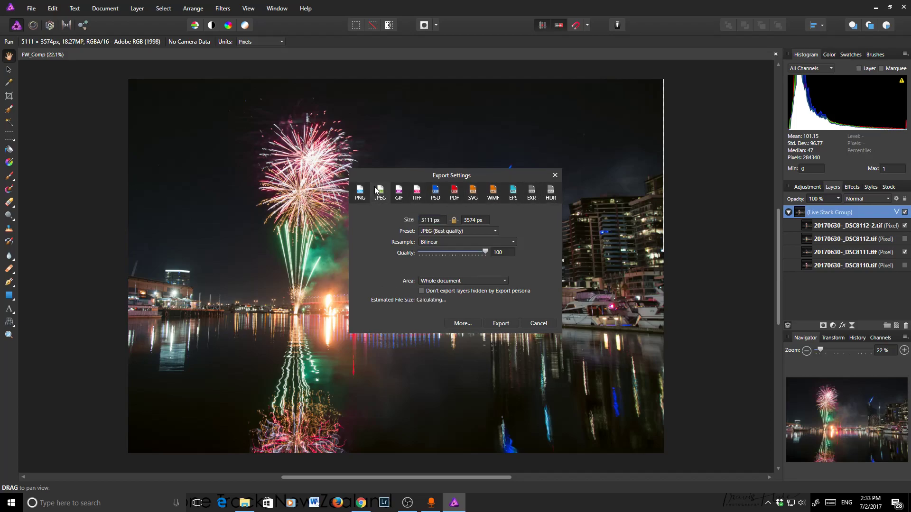
left_click(436, 218)
type("2000")
key("Tab")
left_click(501, 324)
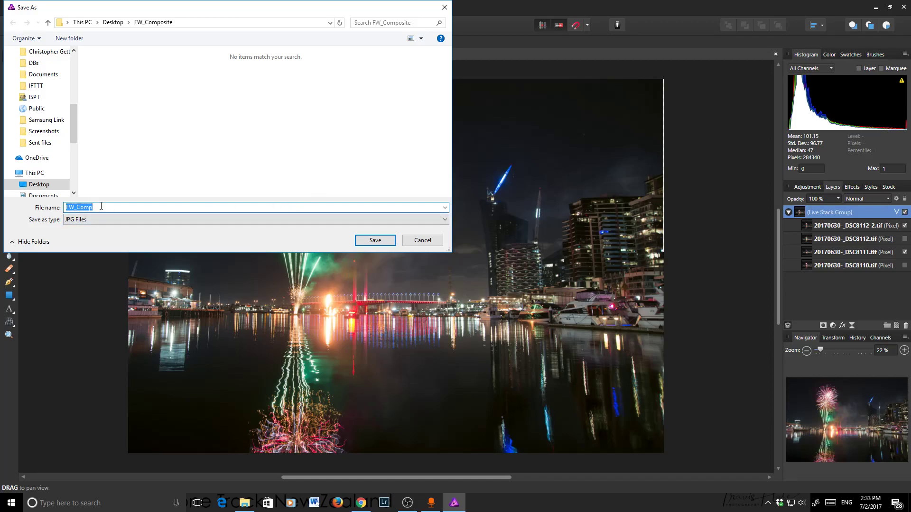
left_click(363, 240)
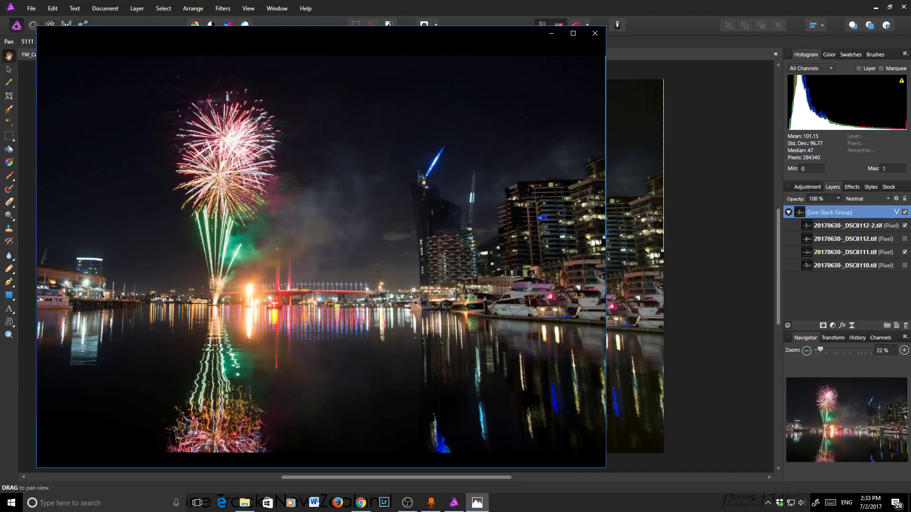
- Move the exported image's preview window aside, return to Affinity Photo and show the DSC8112 and DSC8110 layers in the stack
left_click_drag(347, 32, 525, 32)
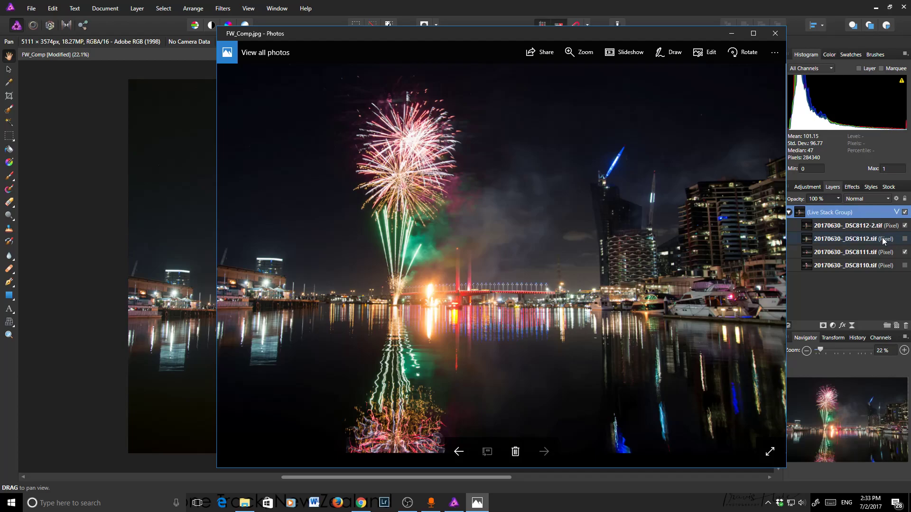
left_click(866, 291)
left_click(905, 239)
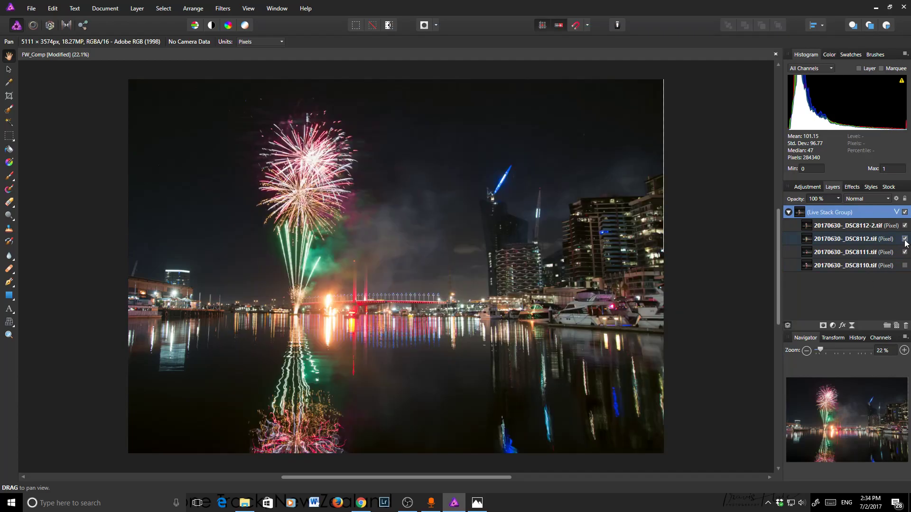
left_click(904, 265)
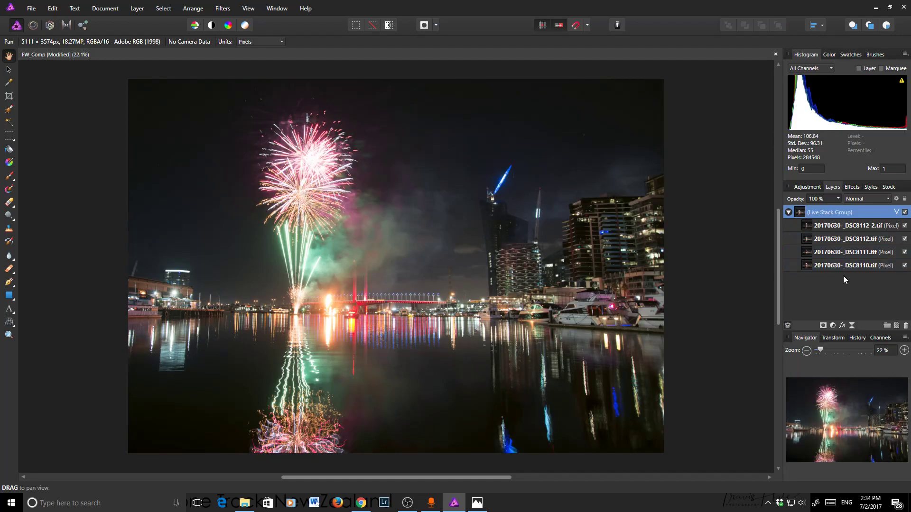
- Try different layer combinations in the Live Stack Group, ending with only DSC8112 and DSC8110 visible
left_click(905, 239)
left_click(905, 225)
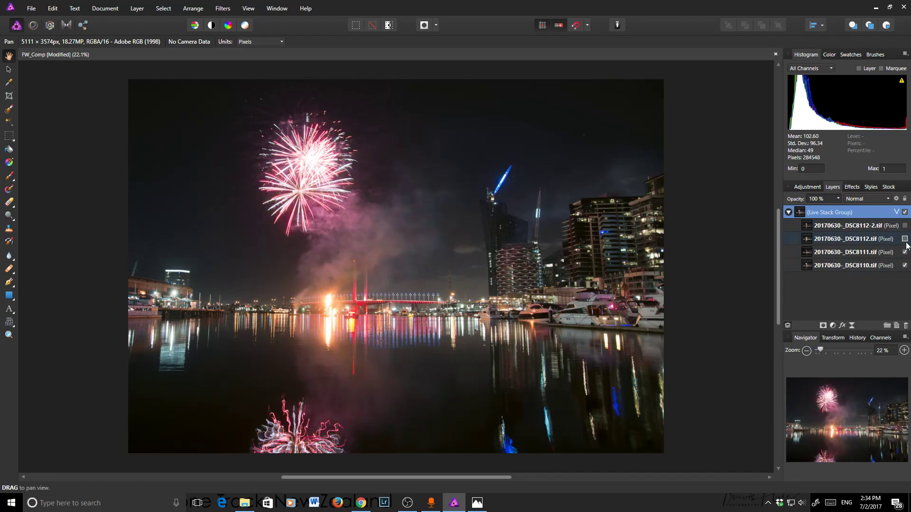
left_click(905, 265)
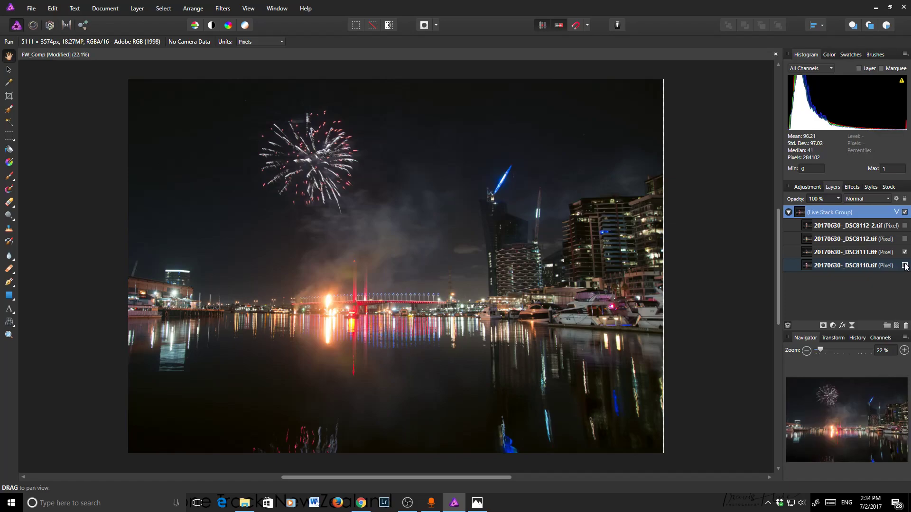
left_click(905, 266)
left_click(905, 252)
left_click(904, 240)
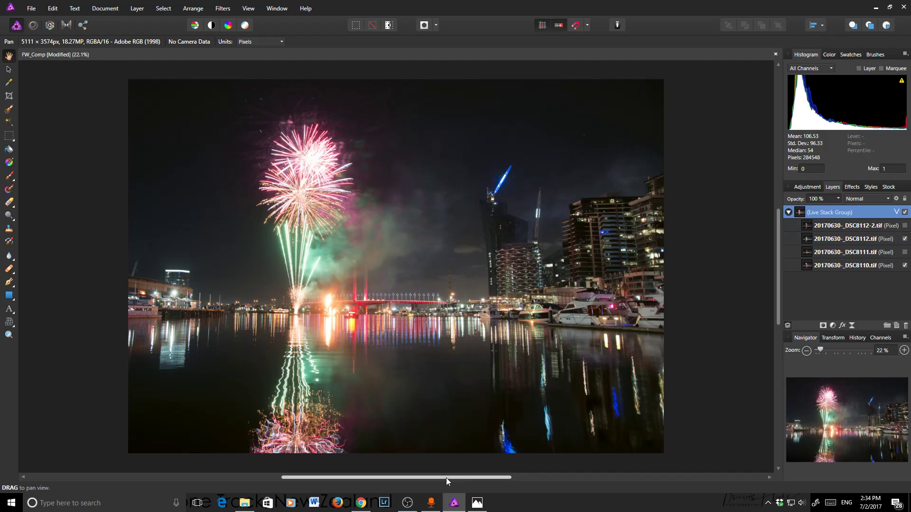
left_click(399, 506)
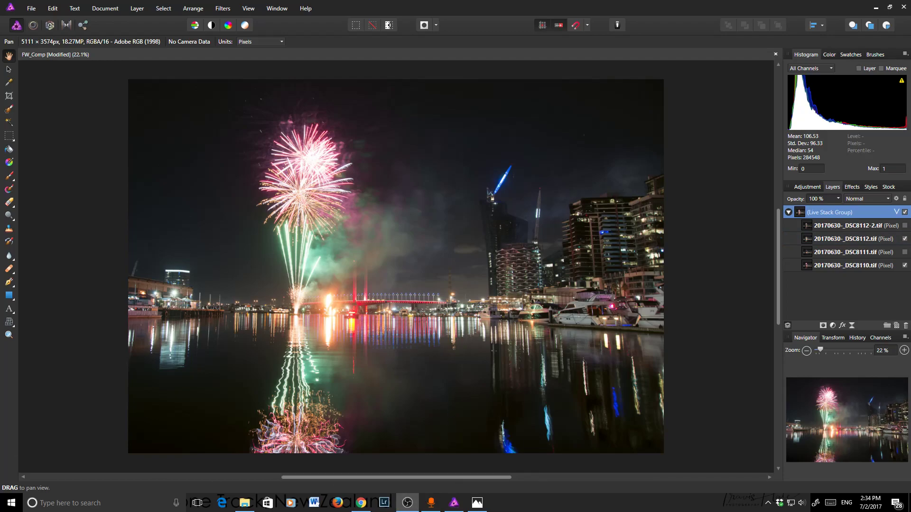